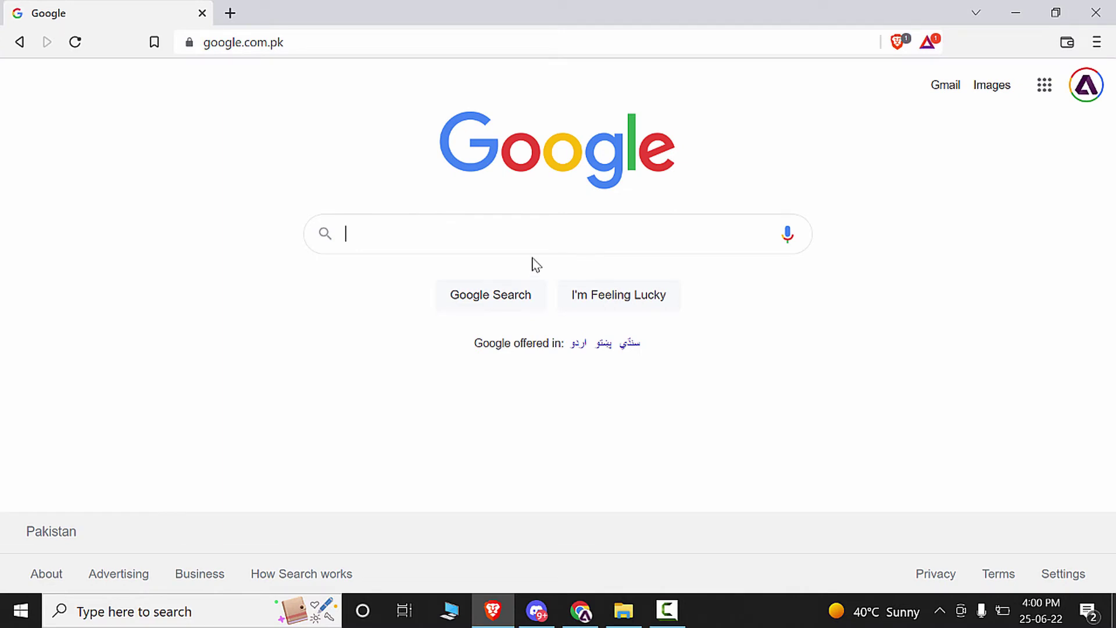
Search for Xero and go to its free-trial sign-up page.
{"action": "type", "text": "xero"}
{"action": "key", "text": "Return"}
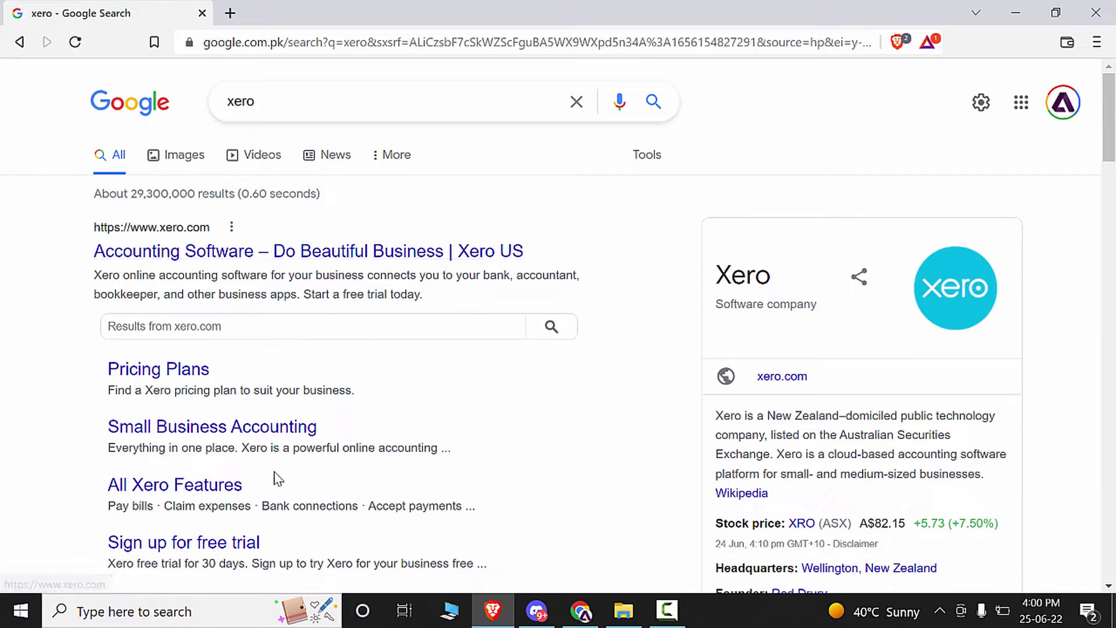
{"action": "left_click", "coordinate": [232, 553]}
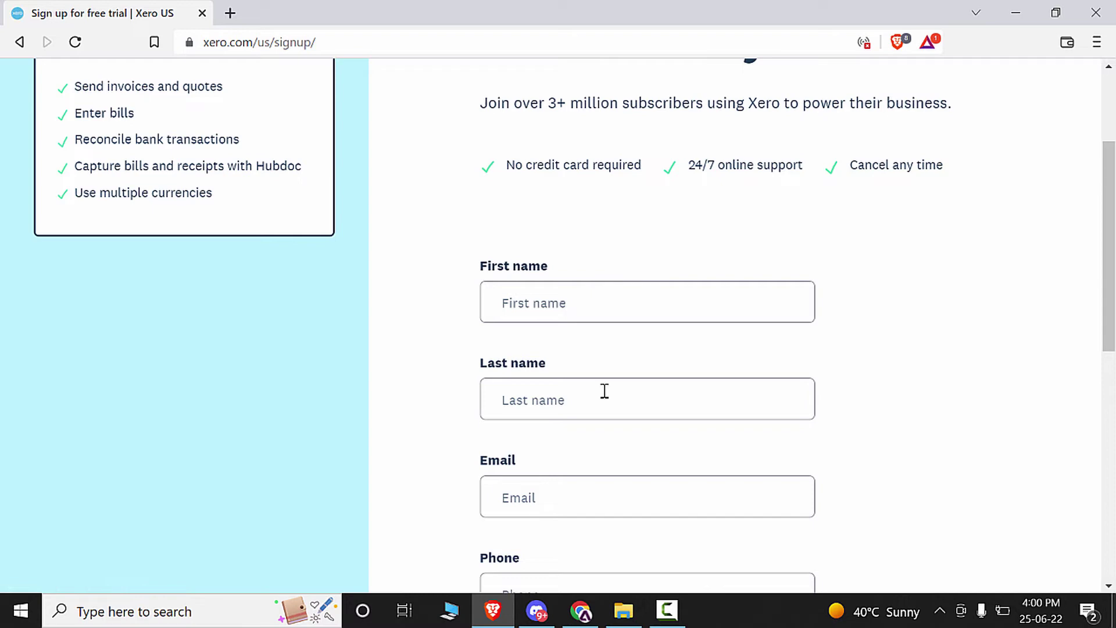
{"action": "scroll", "coordinate": [618, 399], "scroll_direction": "down", "scroll_amount": 3}
{"action": "scroll", "coordinate": [621, 466], "scroll_direction": "down", "scroll_amount": 4}
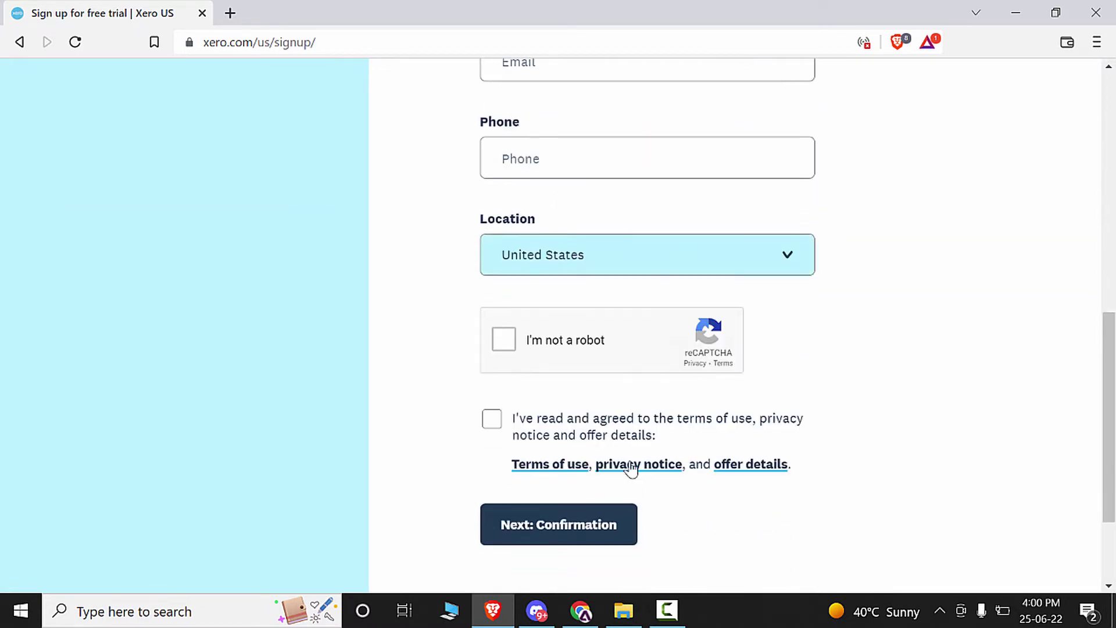
{"action": "scroll", "coordinate": [988, 407], "scroll_direction": "up", "scroll_amount": 10}
{"action": "scroll", "coordinate": [902, 382], "scroll_direction": "down", "scroll_amount": 1}
{"action": "scroll", "coordinate": [902, 382], "scroll_direction": "down", "scroll_amount": 2}
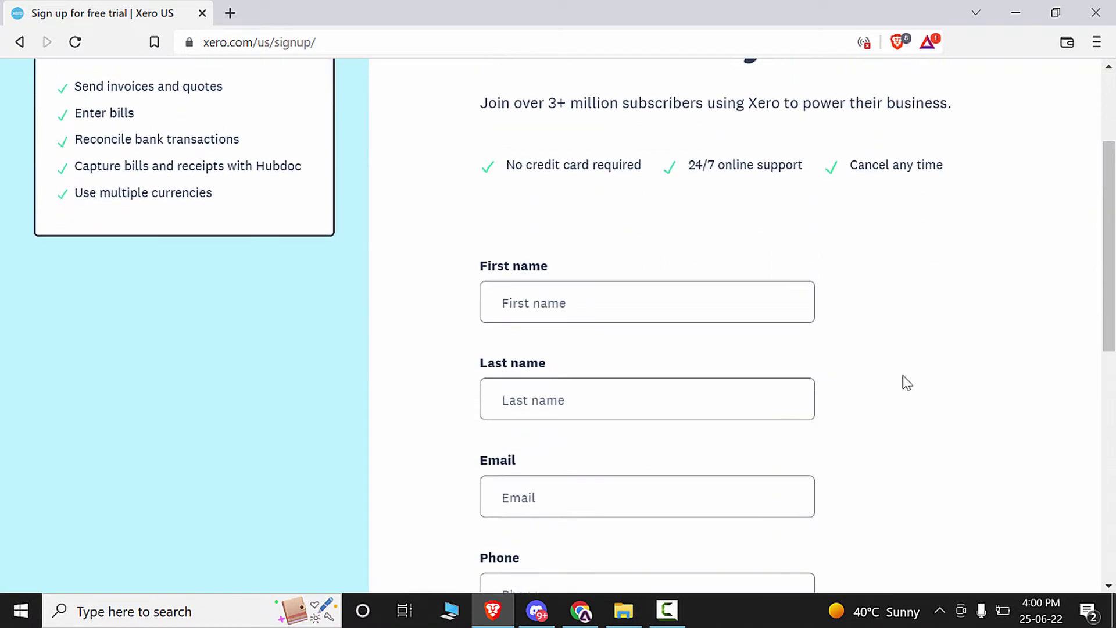
{"action": "left_click", "coordinate": [770, 288]}
{"action": "key", "text": "Tab"}
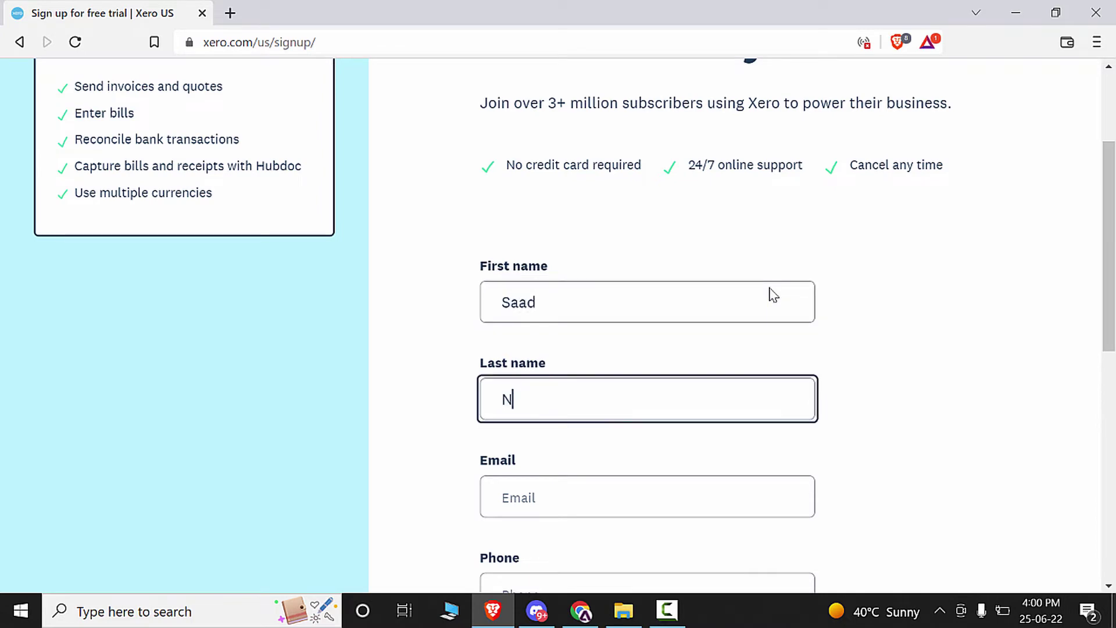
{"action": "key", "text": "Tab"}
{"action": "key", "text": "Tab"}
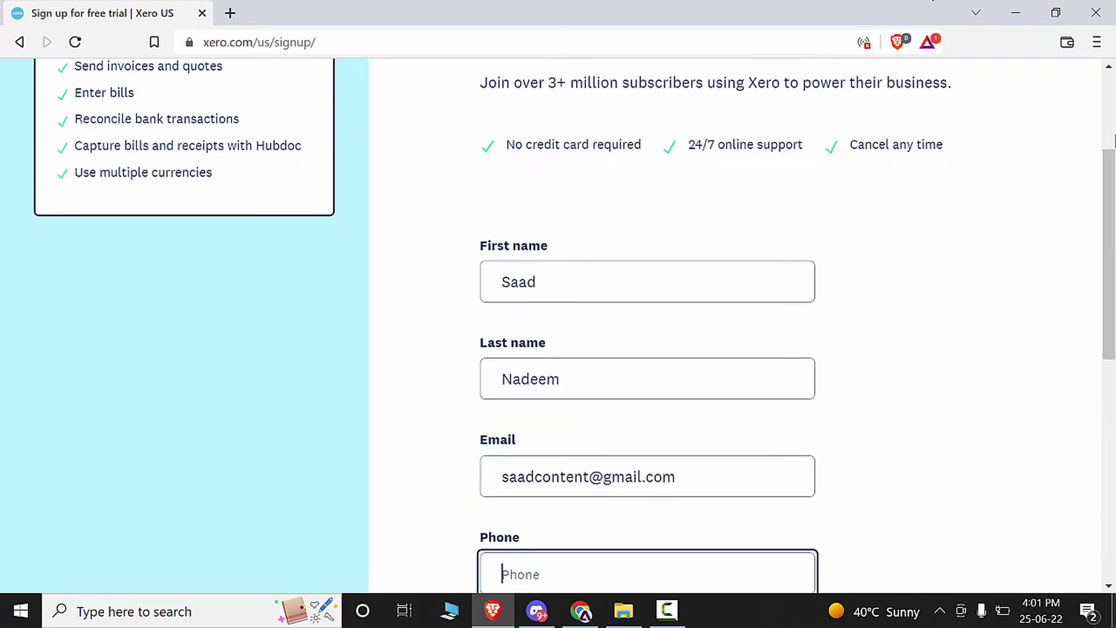
{"action": "scroll", "coordinate": [1098, 174], "scroll_direction": "down", "scroll_amount": 3}
{"action": "type", "text": "+"}
{"action": "scroll", "coordinate": [1104, 181], "scroll_direction": "down", "scroll_amount": 3}
{"action": "type", "text": "923"}
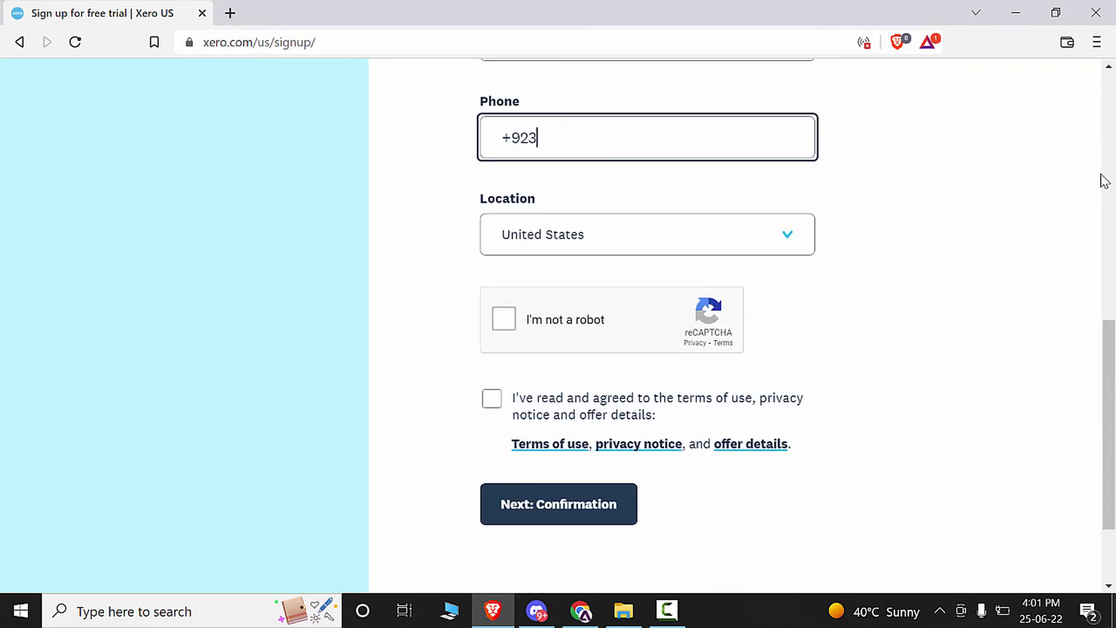
Set location to Pakistan, pass the reCAPTCHA, accept the terms and submit the form.
{"action": "left_click", "coordinate": [773, 229]}
{"action": "key", "text": "p"}
{"action": "key", "text": "Return"}
{"action": "left_click", "coordinate": [503, 319]}
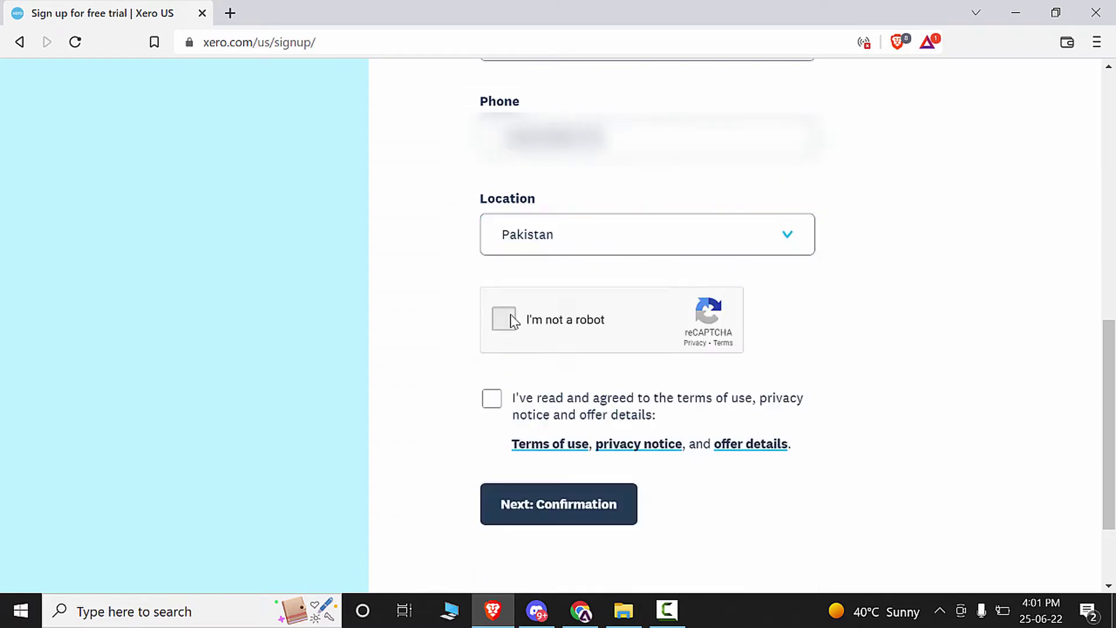
{"action": "left_click", "coordinate": [491, 398]}
{"action": "left_click", "coordinate": [518, 504]}
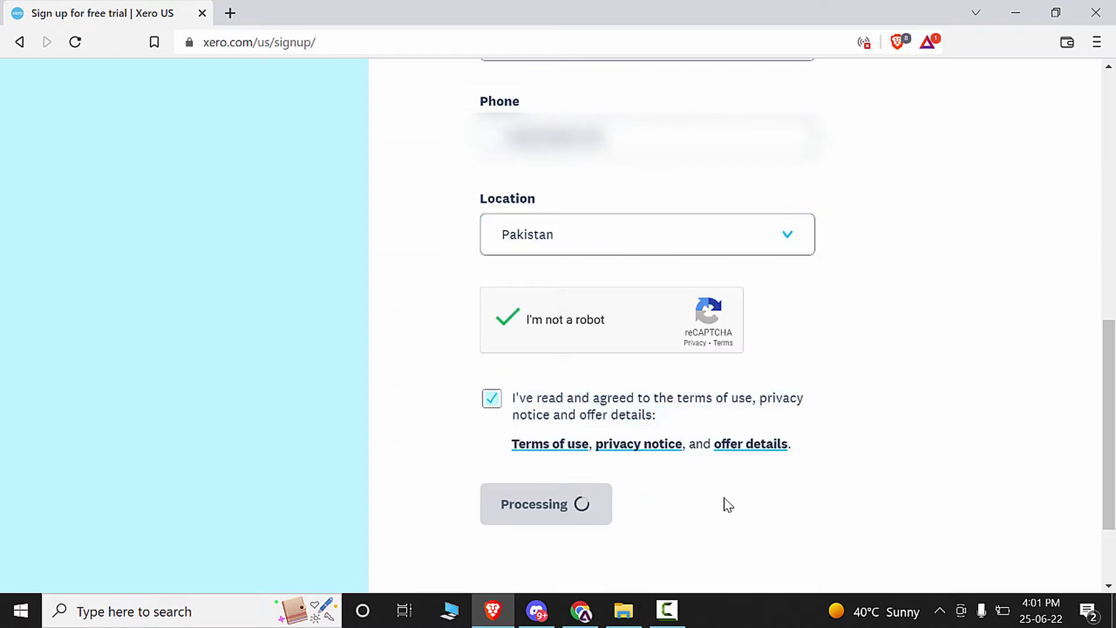
Confirm the address from Xero's 'Confirm your email address' message and activate the account with a new password.
{"action": "scroll", "coordinate": [756, 453], "scroll_direction": "down", "scroll_amount": 1}
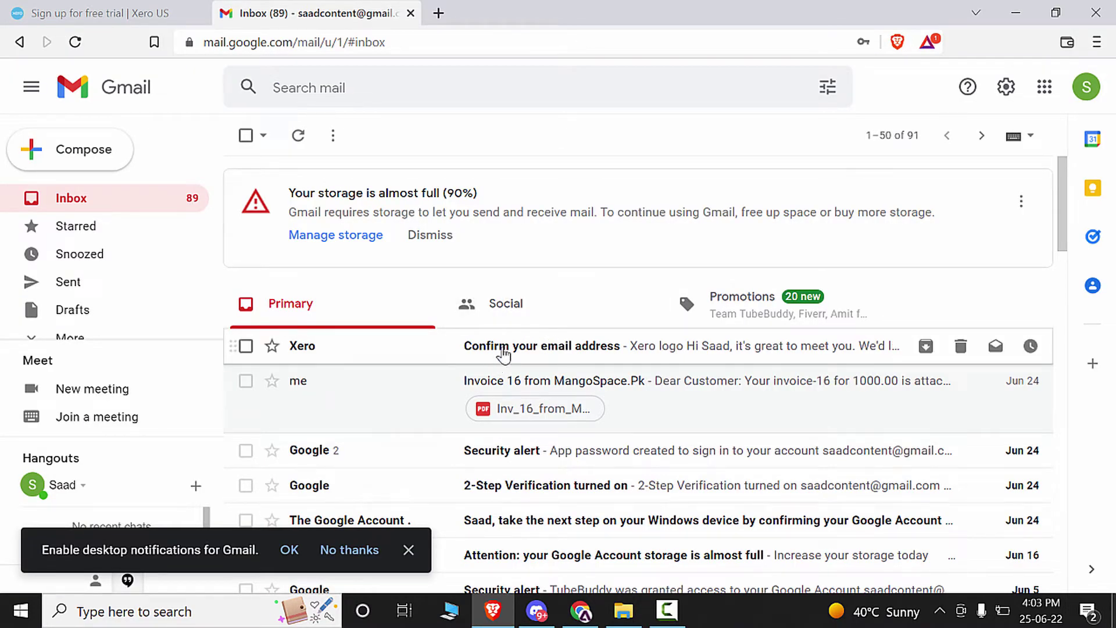
{"action": "left_click", "coordinate": [507, 356]}
{"action": "scroll", "coordinate": [562, 387], "scroll_direction": "down", "scroll_amount": 3}
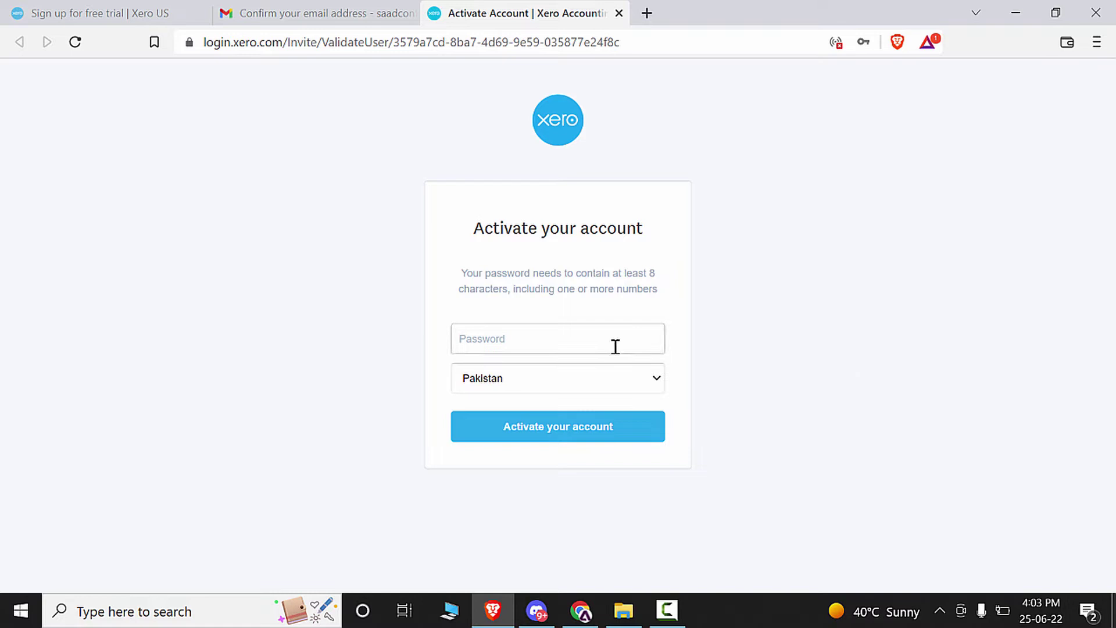
{"action": "type", "text": "********"}
{"action": "left_click", "coordinate": [588, 439]}
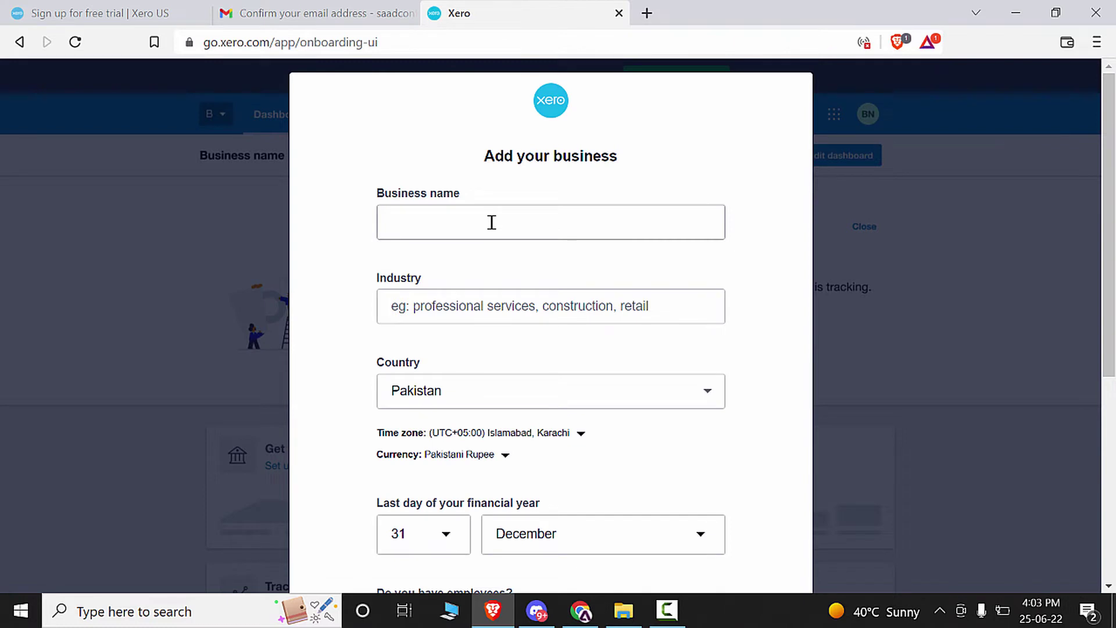
Enter business name 'My Practice Company' and choose IT Professional Services as the industry.
{"action": "left_click", "coordinate": [491, 222]}
{"action": "type", "text": "My Practice Company"}
{"action": "key", "text": "Tab"}
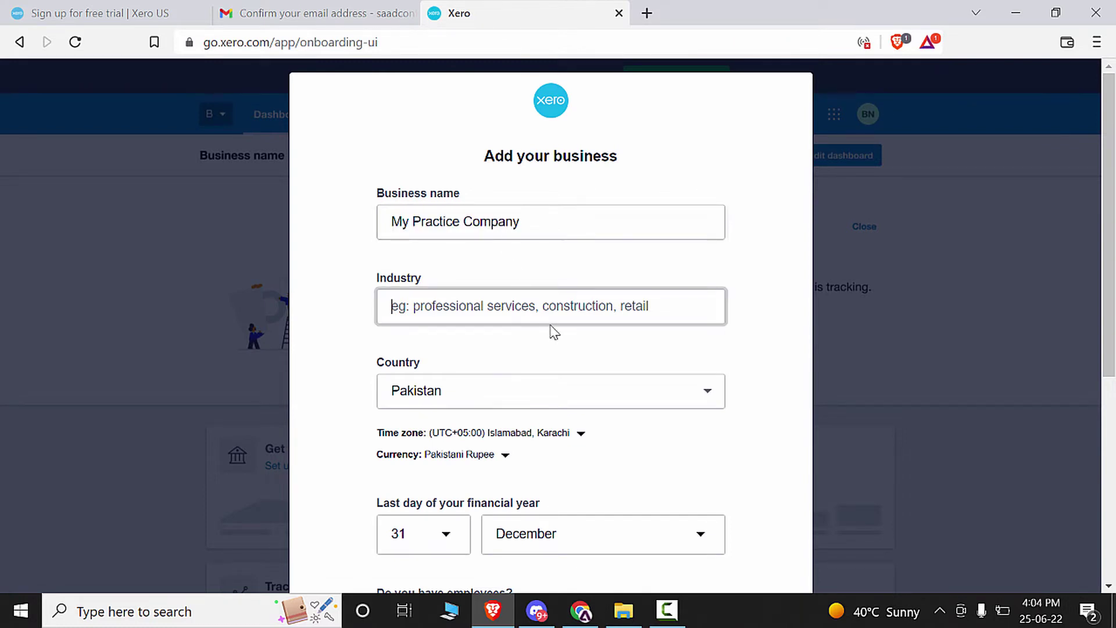
{"action": "type", "text": "Prof"}
{"action": "left_click", "coordinate": [477, 389]}
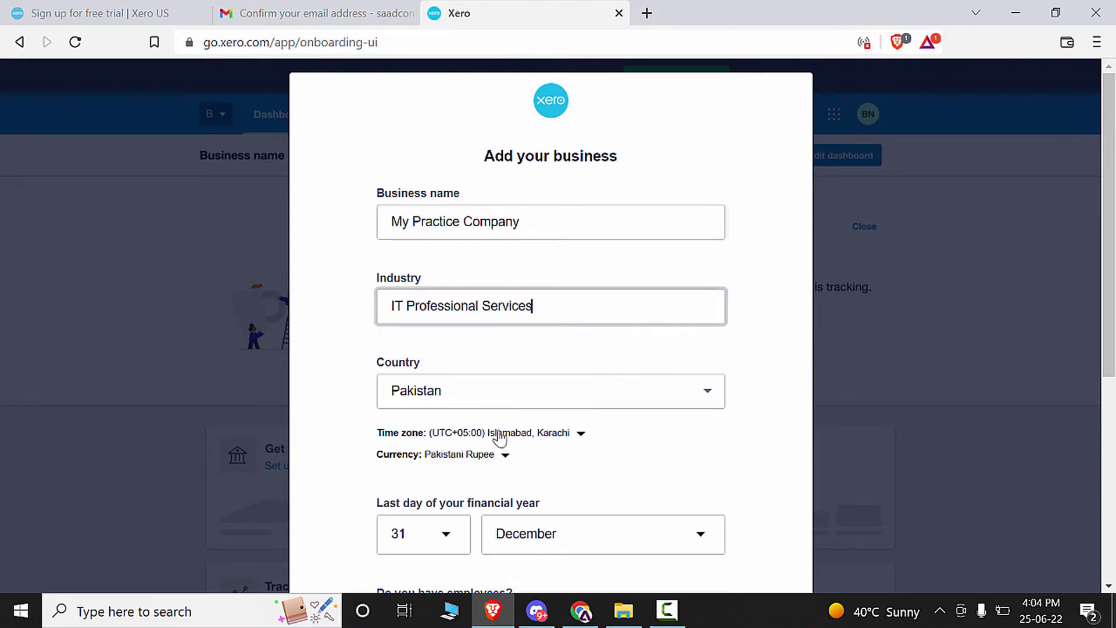
{"action": "left_click", "coordinate": [523, 402]}
Pass the reCAPTCHA check and start the free trial.
{"action": "scroll", "coordinate": [574, 449], "scroll_direction": "down", "scroll_amount": 5}
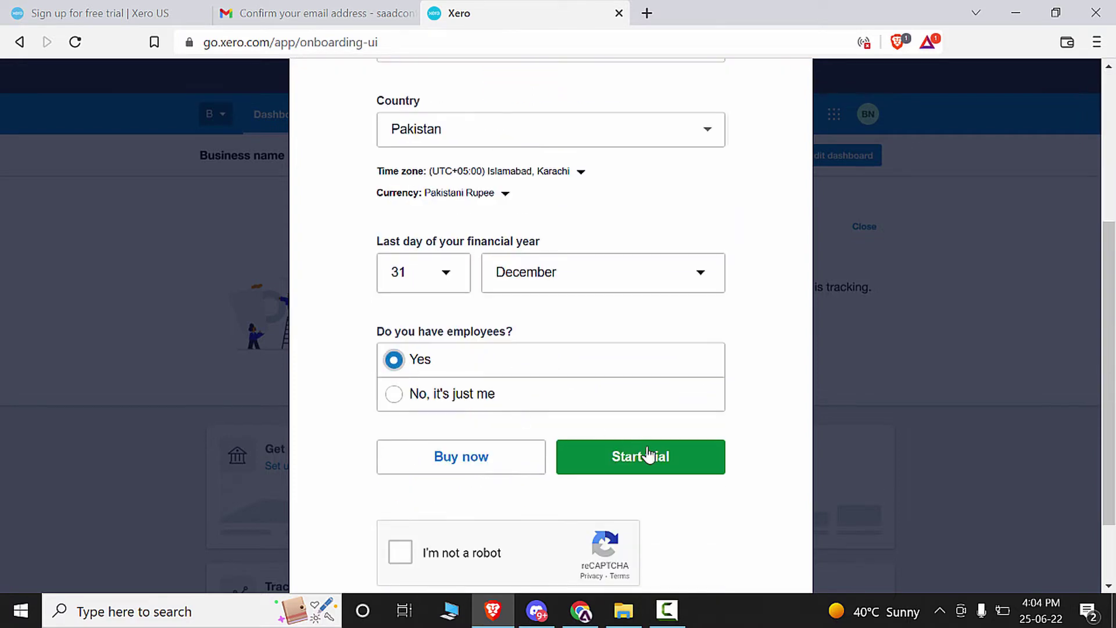
{"action": "scroll", "coordinate": [511, 489], "scroll_direction": "down", "scroll_amount": 2}
{"action": "left_click", "coordinate": [400, 457]}
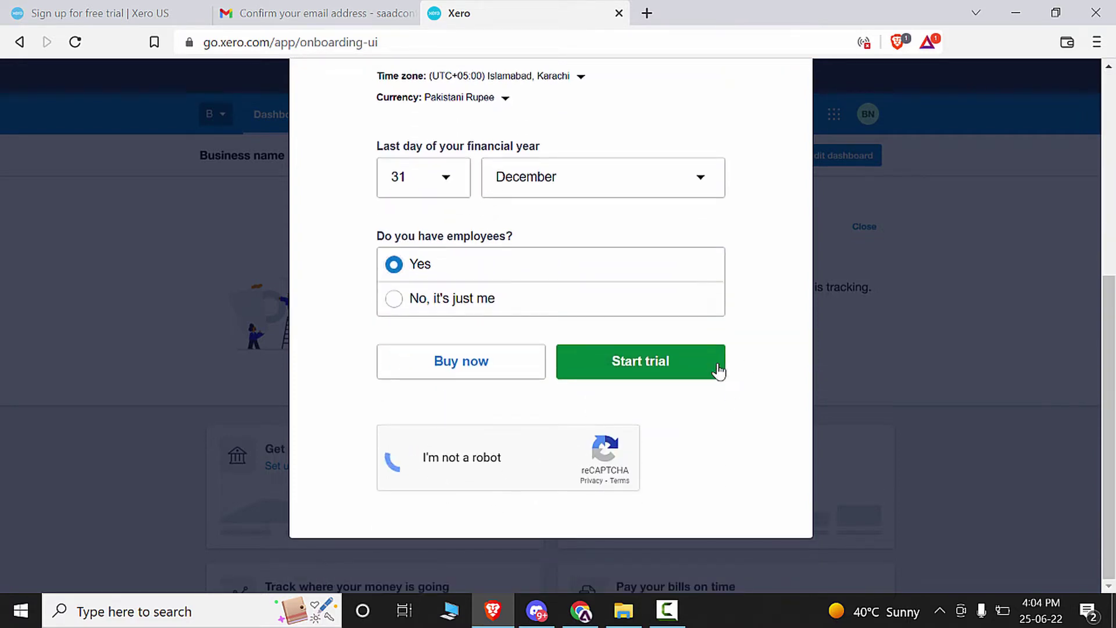
{"action": "scroll", "coordinate": [718, 384], "scroll_direction": "up", "scroll_amount": 2}
{"action": "scroll", "coordinate": [700, 378], "scroll_direction": "up", "scroll_amount": 3}
{"action": "scroll", "coordinate": [683, 384], "scroll_direction": "down", "scroll_amount": 3}
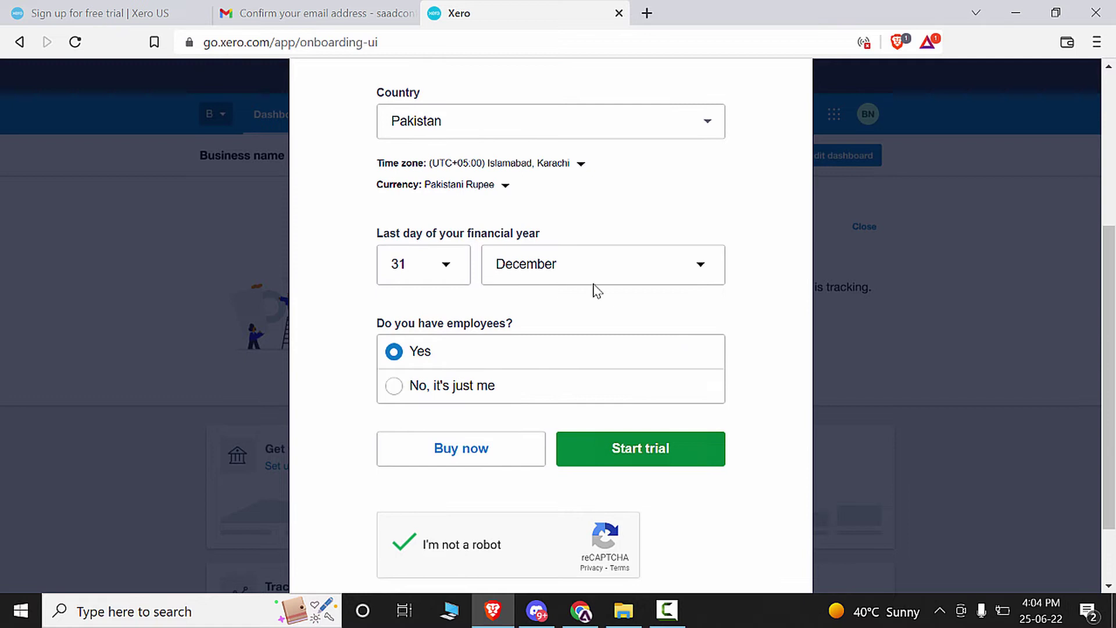
{"action": "left_click", "coordinate": [645, 463]}
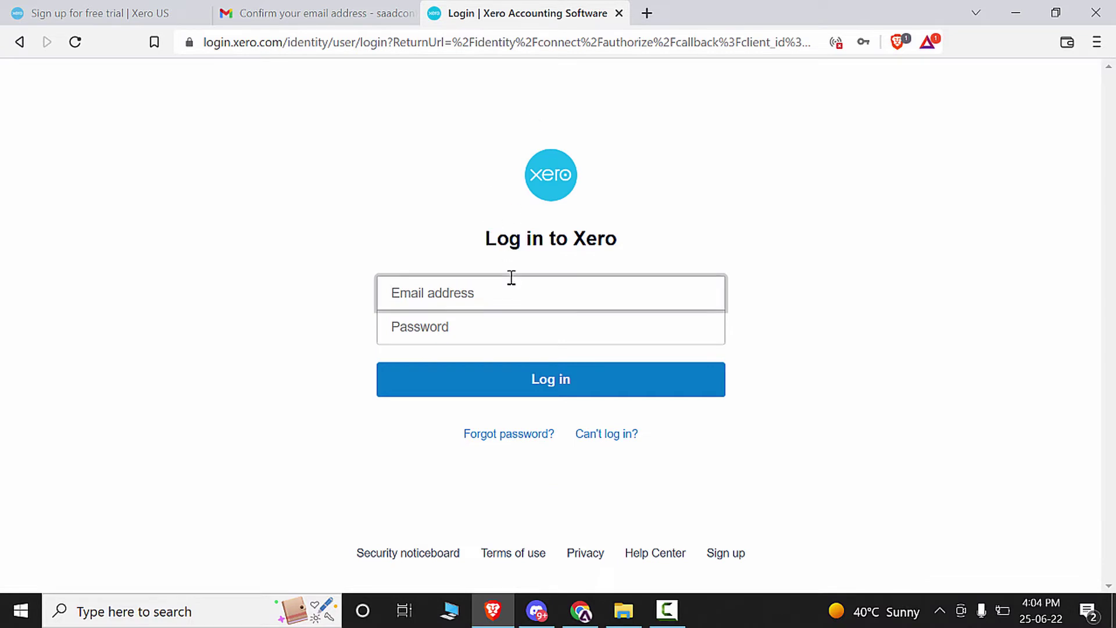
{"action": "left_click", "coordinate": [632, 298]}
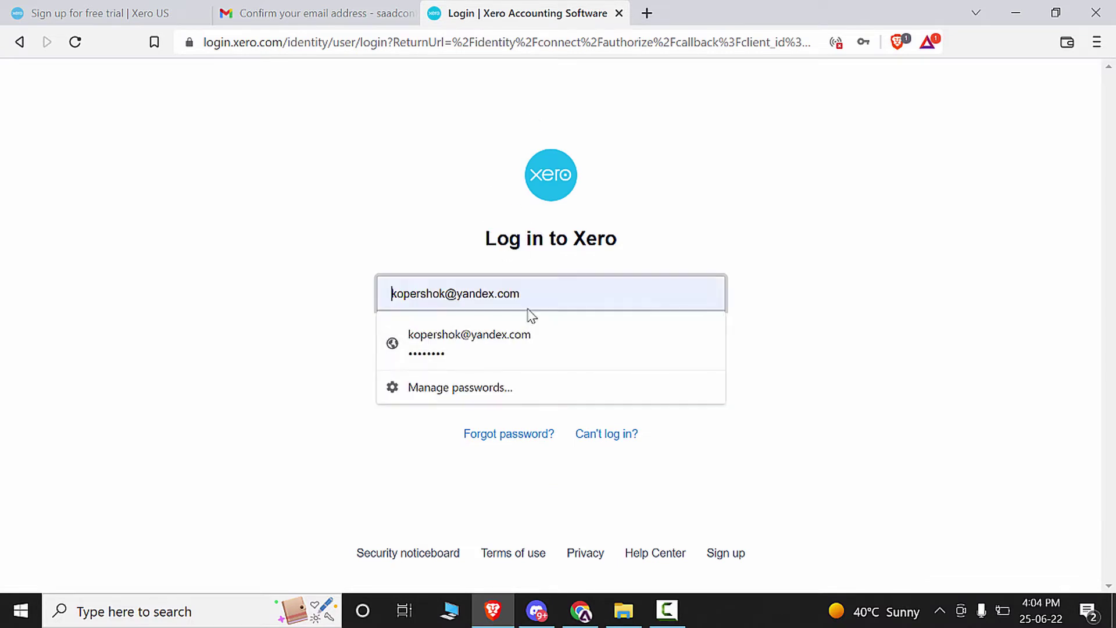
{"action": "key", "text": "Tab"}
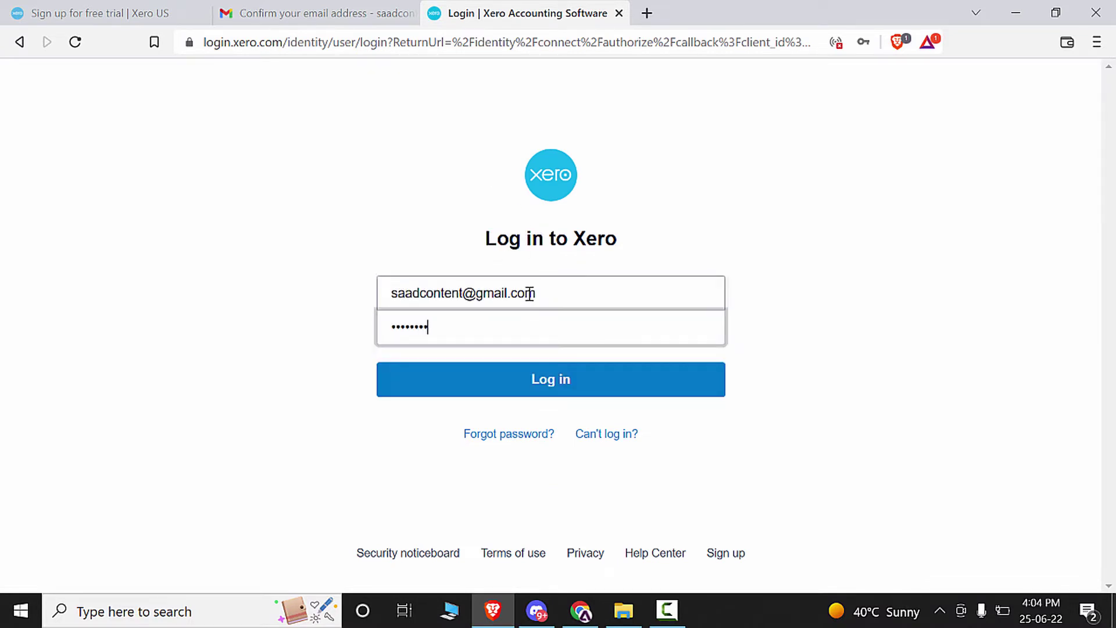
{"action": "key", "text": "Return"}
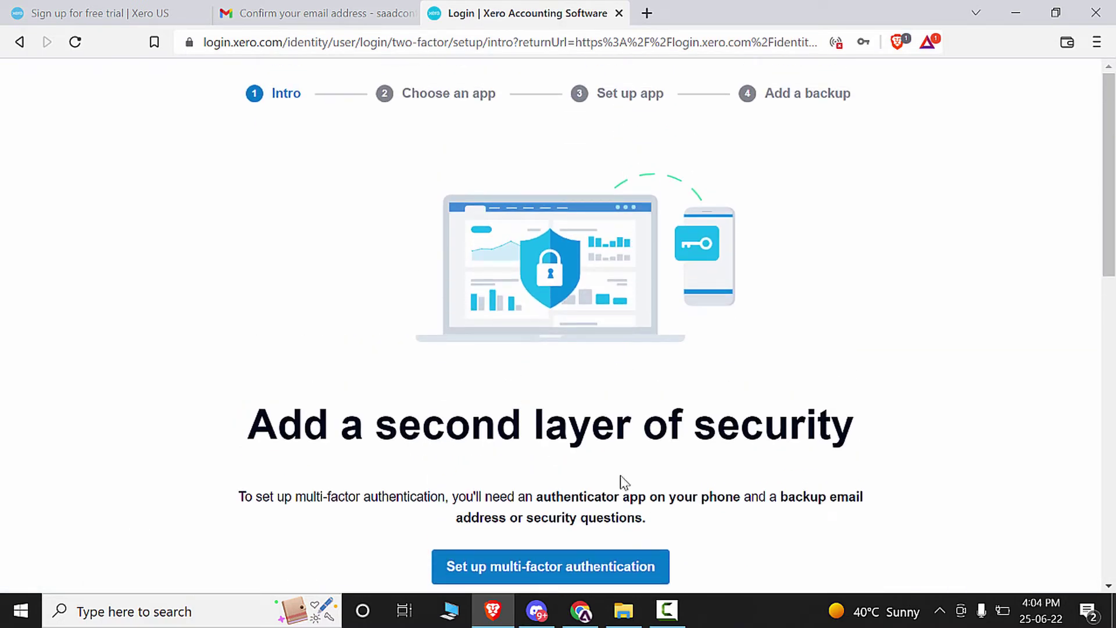
{"action": "scroll", "coordinate": [622, 482], "scroll_direction": "down", "scroll_amount": 3}
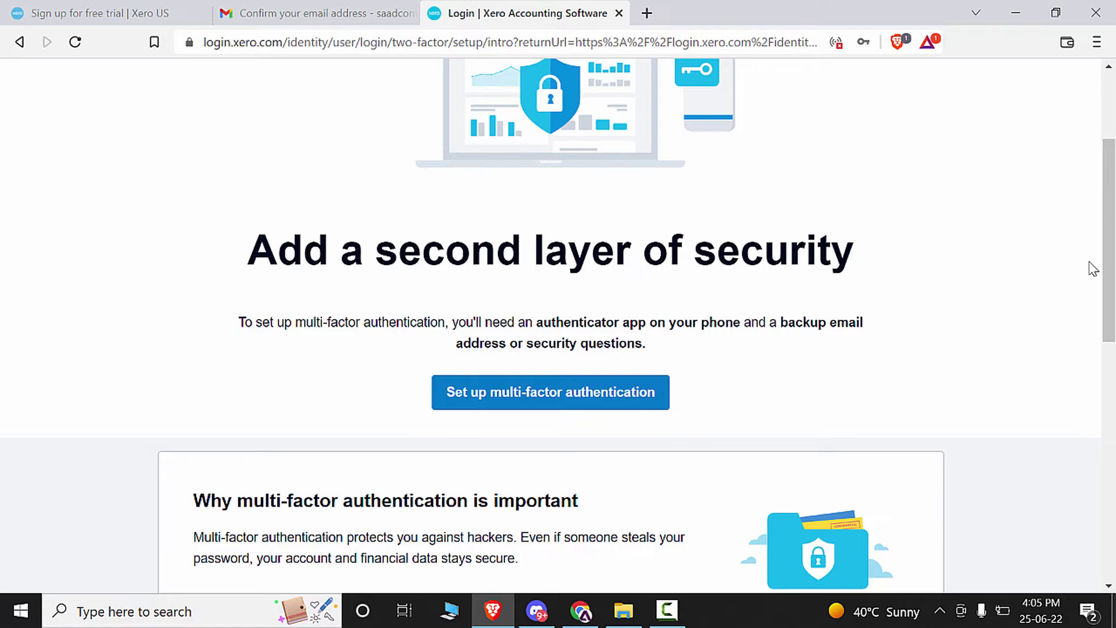
{"action": "scroll", "coordinate": [1092, 267], "scroll_direction": "down", "scroll_amount": 10}
{"action": "left_click", "coordinate": [618, 568]}
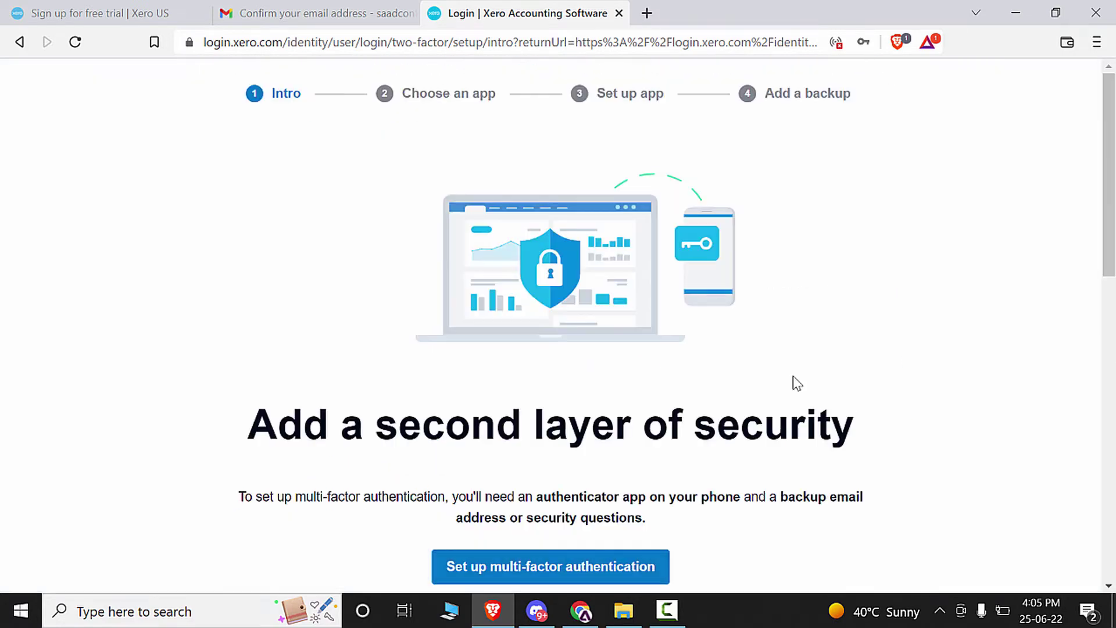
{"action": "scroll", "coordinate": [793, 376], "scroll_direction": "down", "scroll_amount": 5}
Choose your own authenticator app for multi-factor authentication and confirm its six-digit code.
{"action": "left_click", "coordinate": [608, 307]}
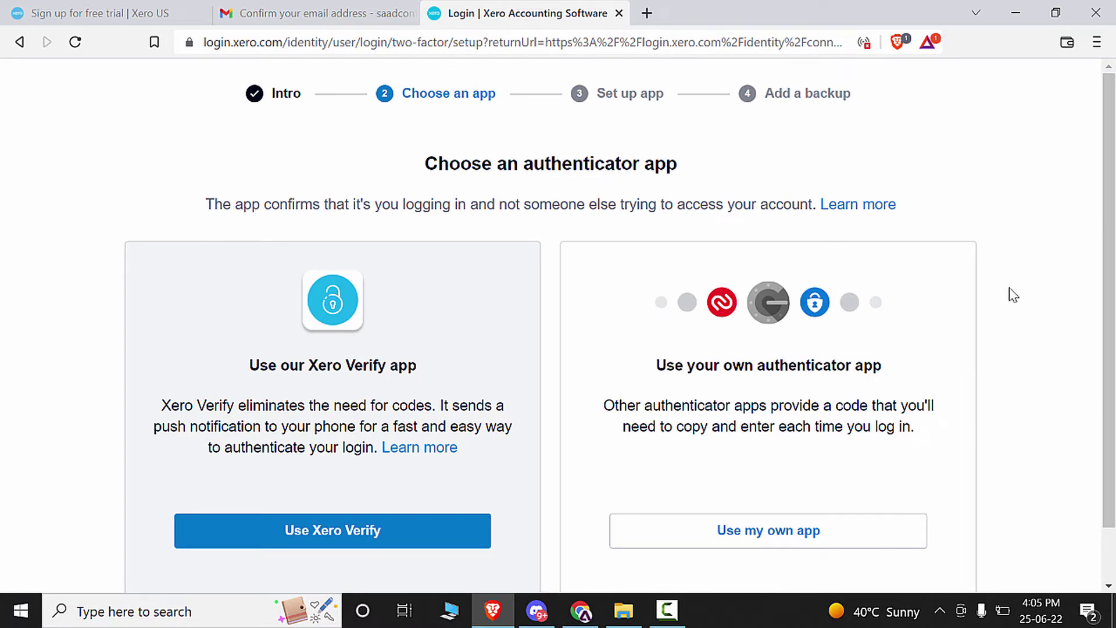
{"action": "key", "text": "alt+Left"}
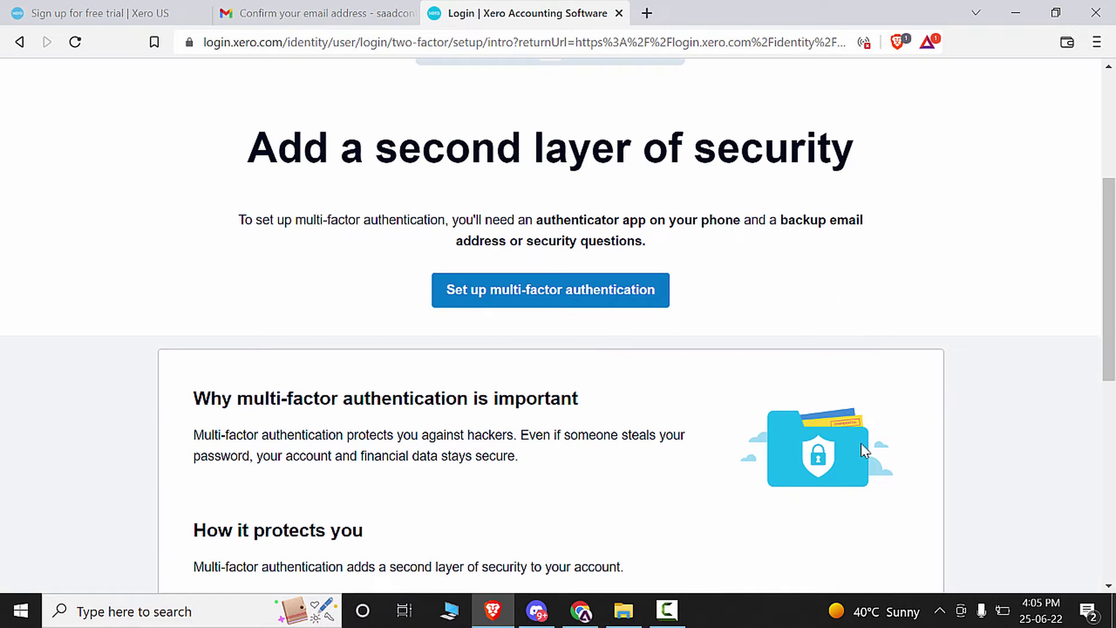
{"action": "left_click", "coordinate": [514, 297]}
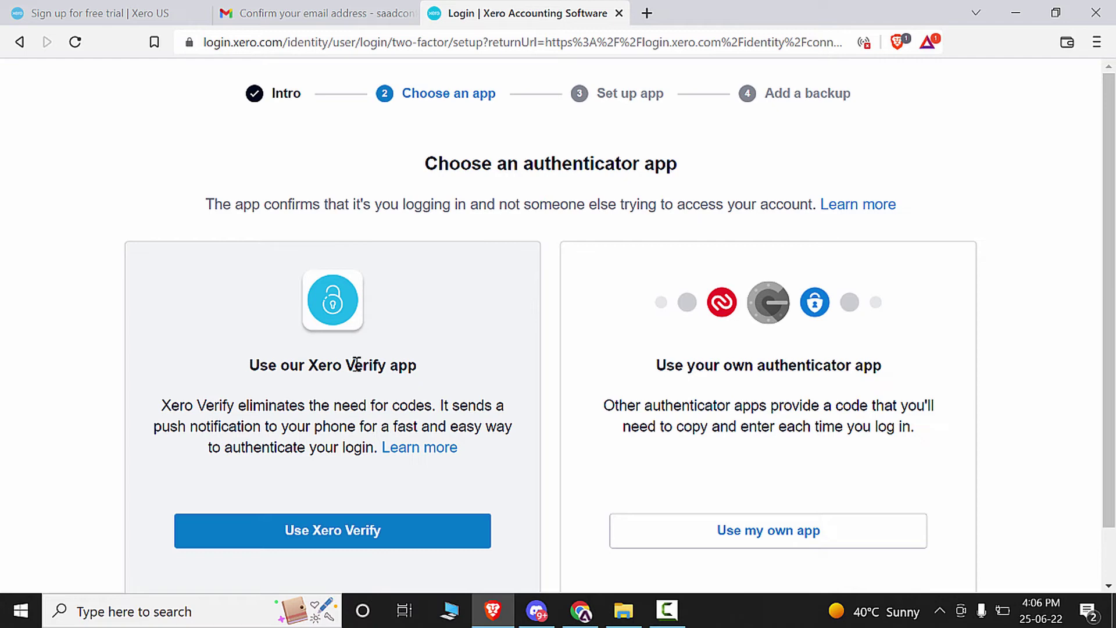
{"action": "scroll", "coordinate": [862, 397], "scroll_direction": "down", "scroll_amount": 1}
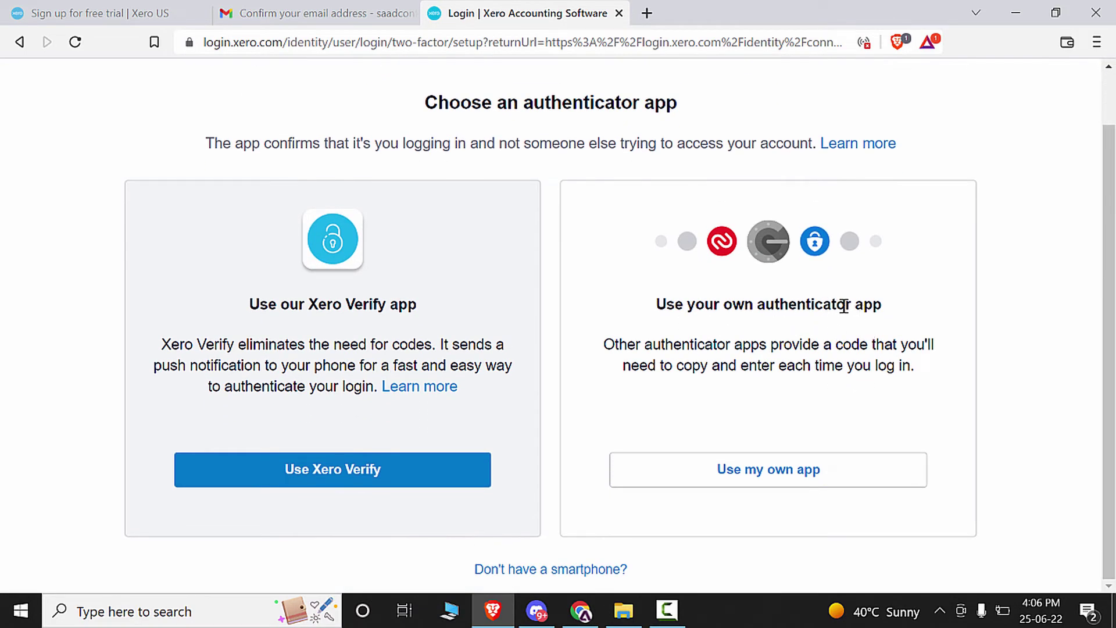
{"action": "left_click", "coordinate": [757, 476]}
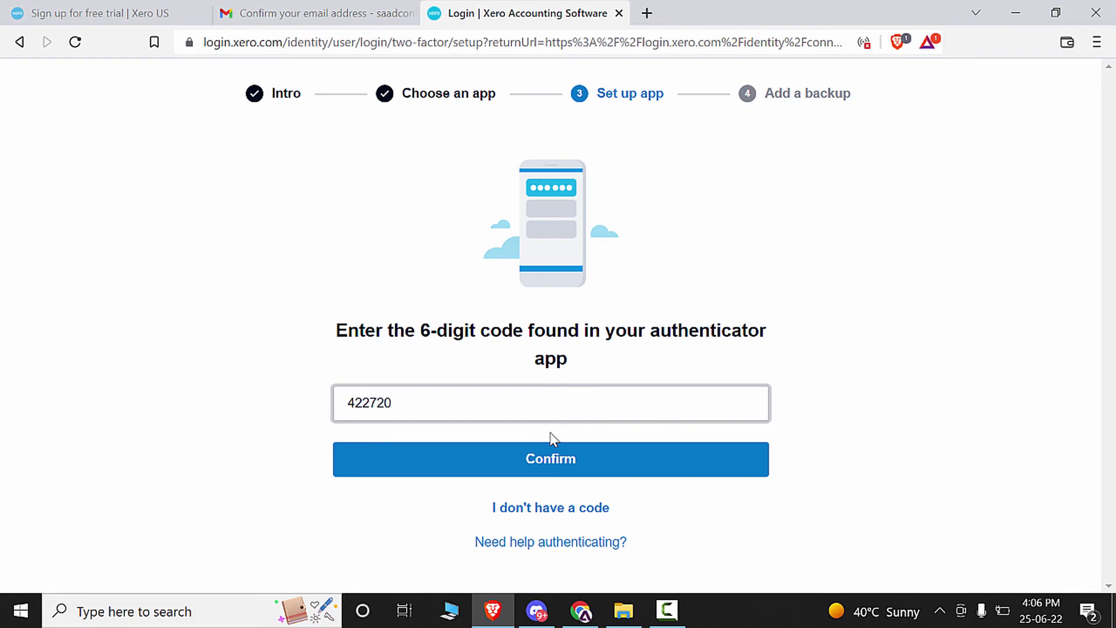
{"action": "key", "text": "Return"}
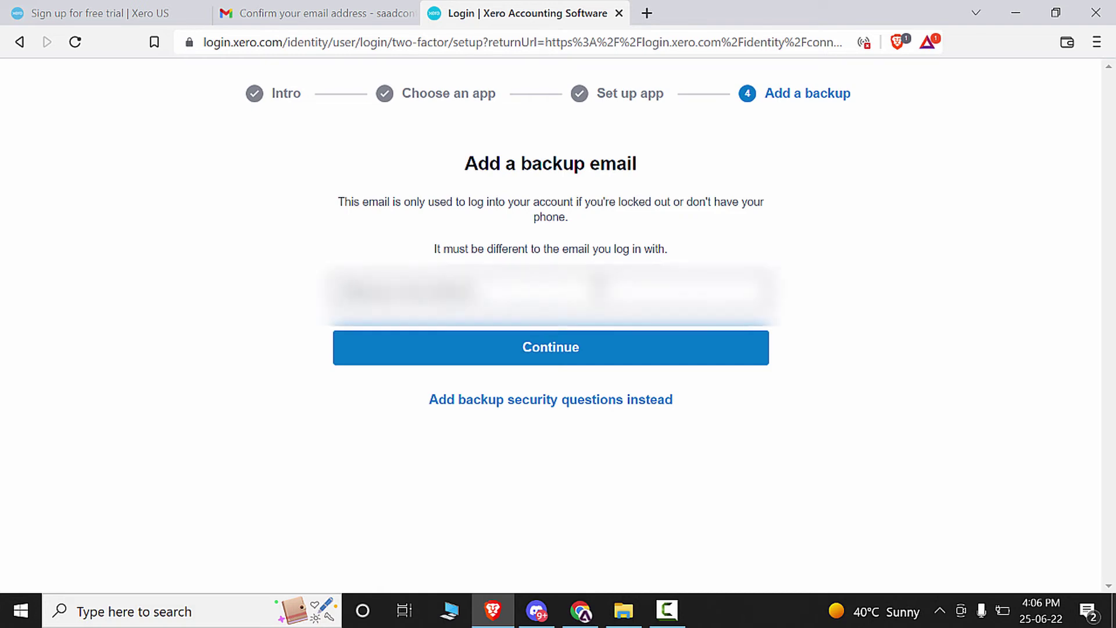
Submit the backup email address and open that account's inbox for the code.
{"action": "type", "text": "com"}
{"action": "key", "text": "Return"}
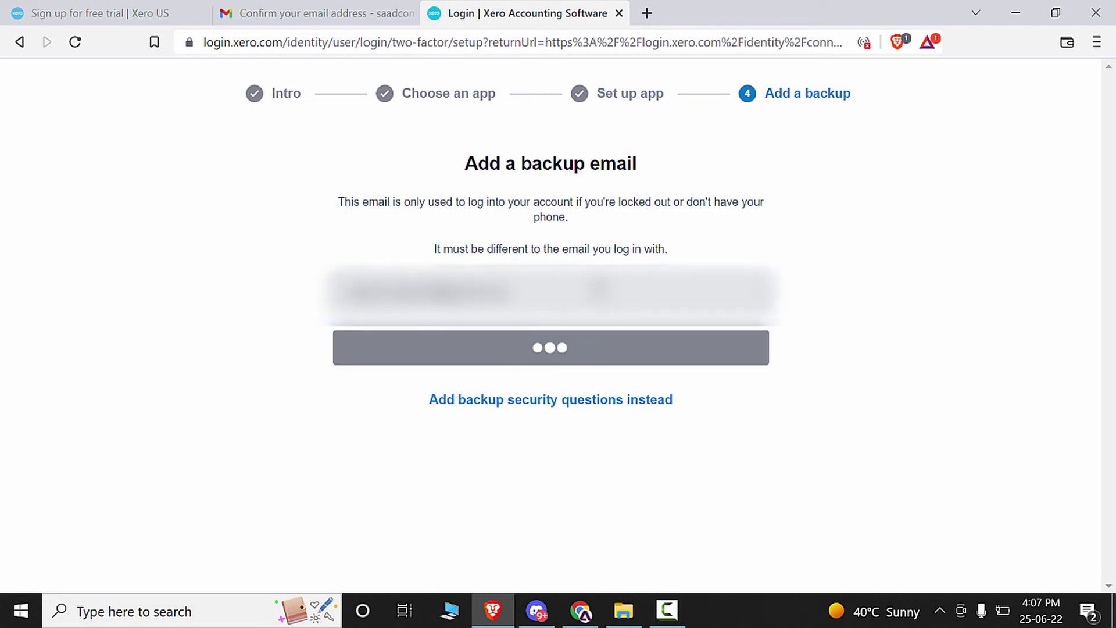
{"action": "left_click", "coordinate": [312, 14]}
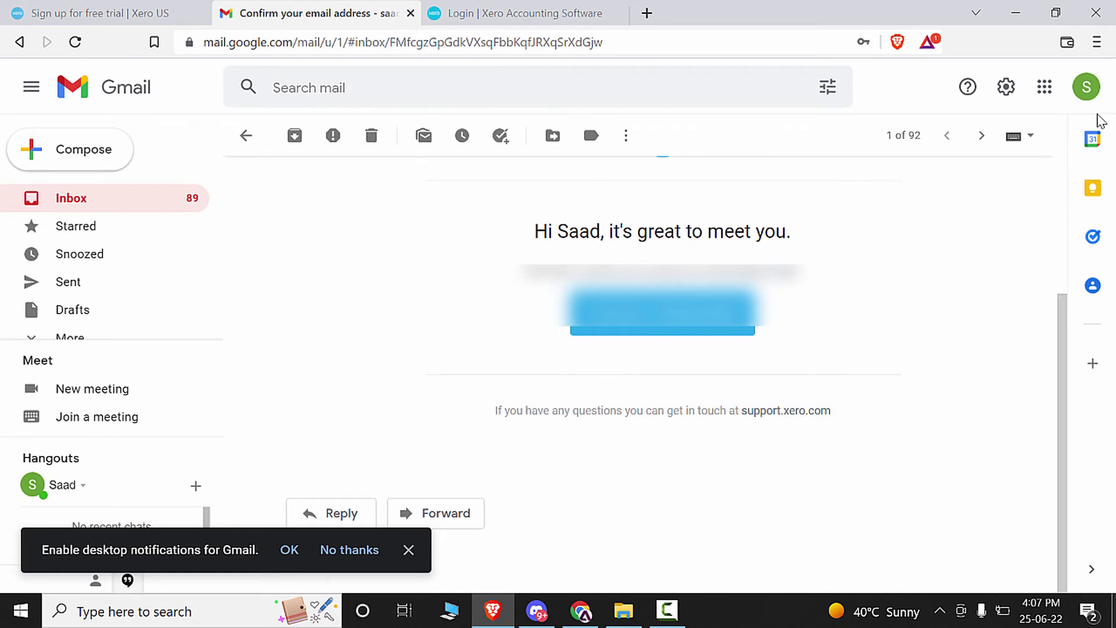
{"action": "left_click", "coordinate": [1086, 87]}
{"action": "left_click", "coordinate": [930, 316]}
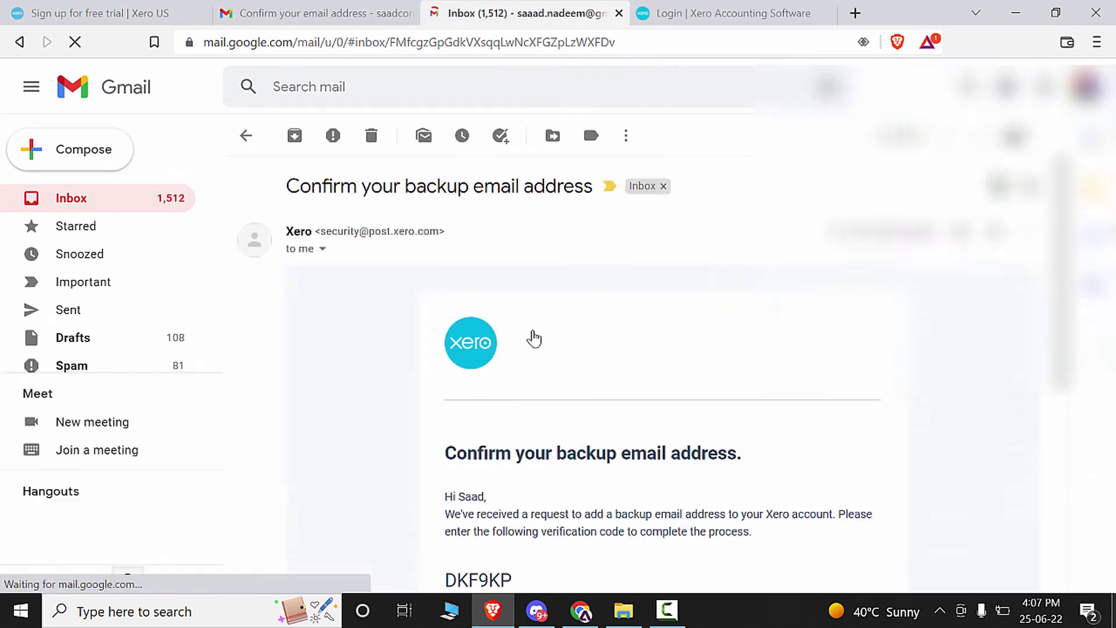
{"action": "scroll", "coordinate": [534, 339], "scroll_direction": "down", "scroll_amount": 5}
{"action": "left_click_drag", "start_coordinate": [521, 234], "coordinate": [445, 234]}
{"action": "key", "text": "ctrl+c"}
{"action": "key", "text": "ctrl+Tab"}
{"action": "left_click", "coordinate": [499, 249]}
{"action": "key", "text": "ctrl+v"}
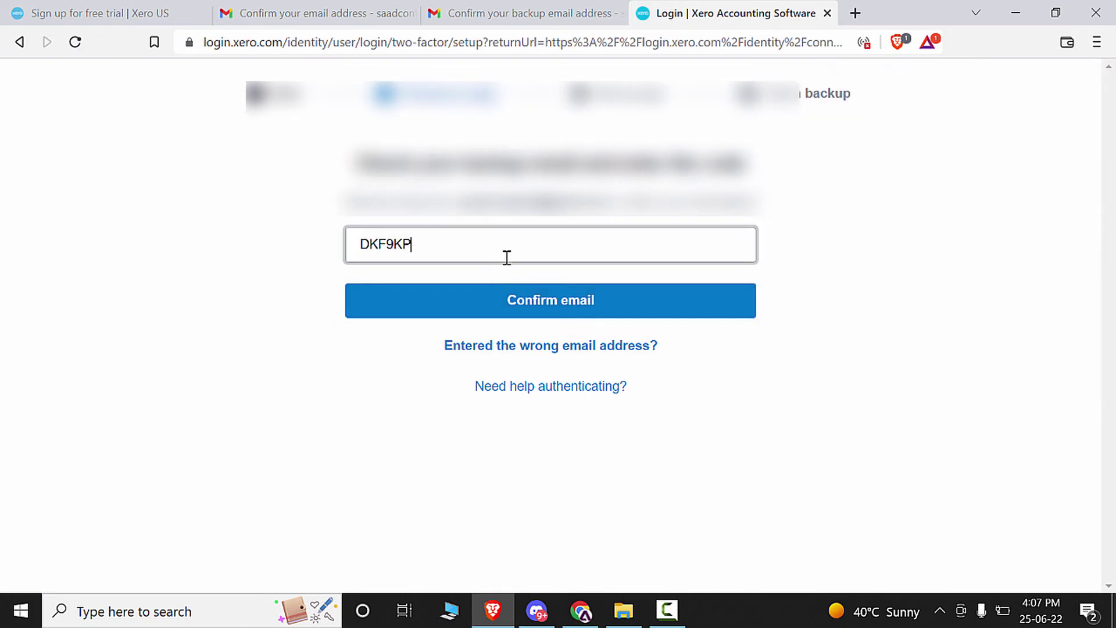
{"action": "left_click", "coordinate": [542, 314]}
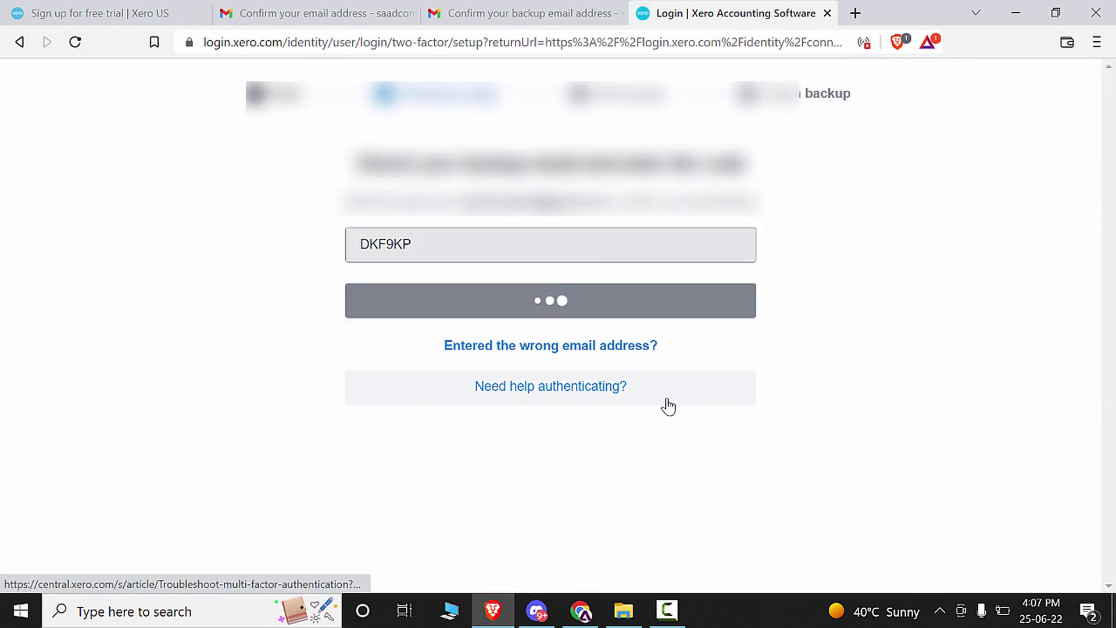